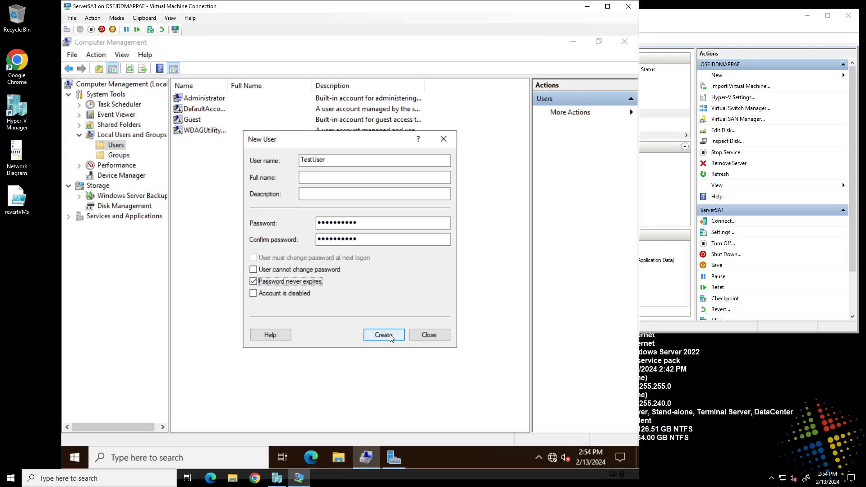
# Create the local user account TestUser with the settings already filled in, and close the New User dialog.
pyautogui.click(390, 334)
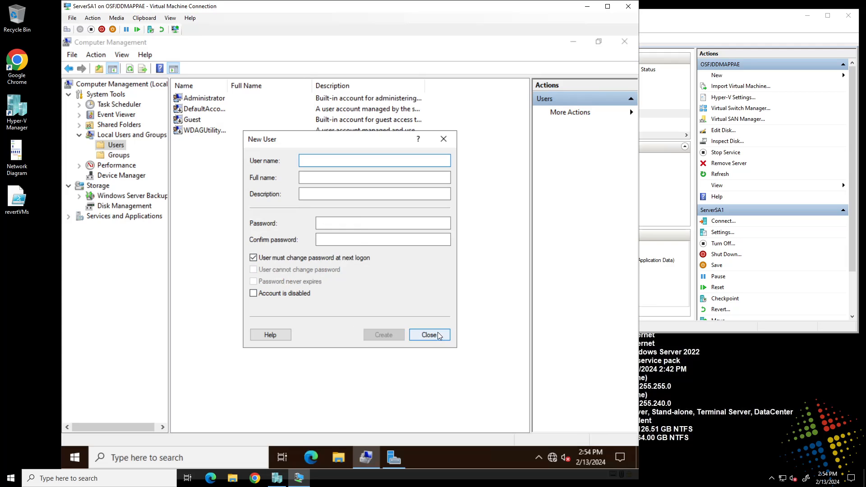
pyautogui.click(437, 335)
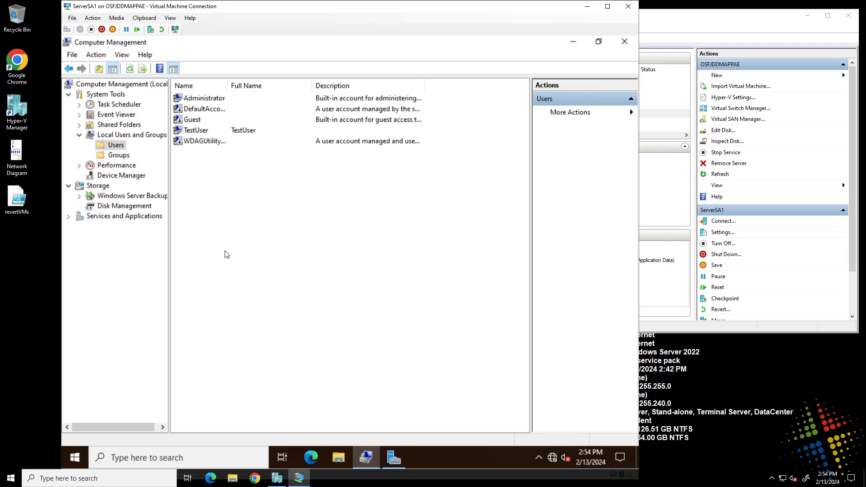
# Start a new simple volume on the unallocated space of Disk 1 in Disk Management, with a size of 5000 MB.
pyautogui.click(139, 210)
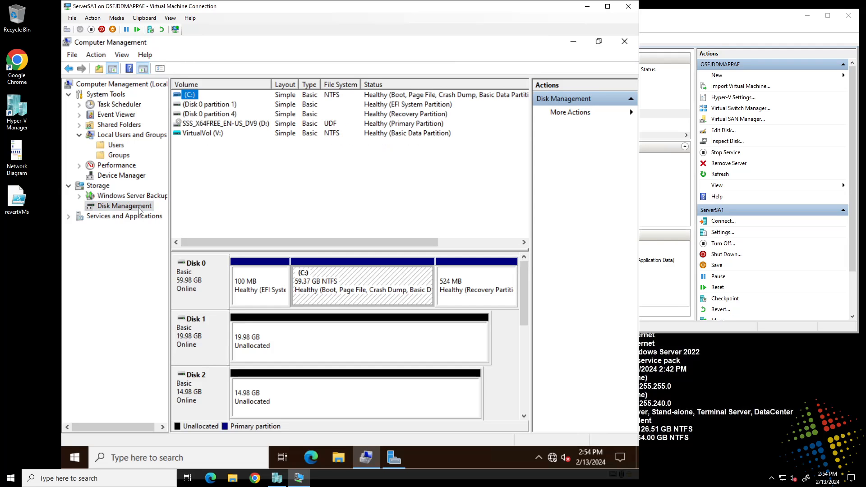
pyautogui.click(269, 349)
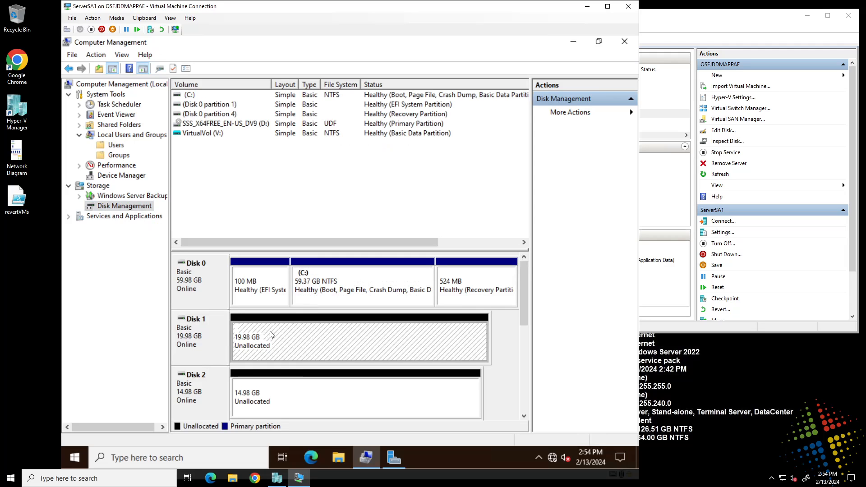
pyautogui.rightClick(279, 334)
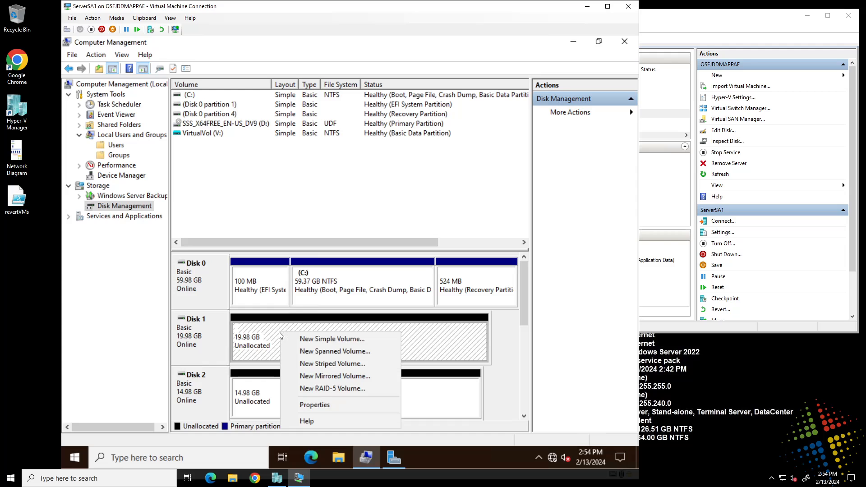
pyautogui.click(307, 341)
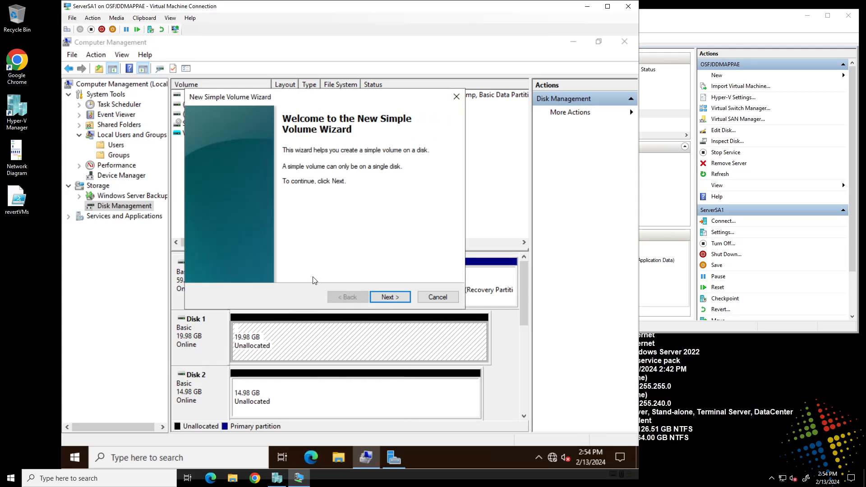
pyautogui.click(380, 297)
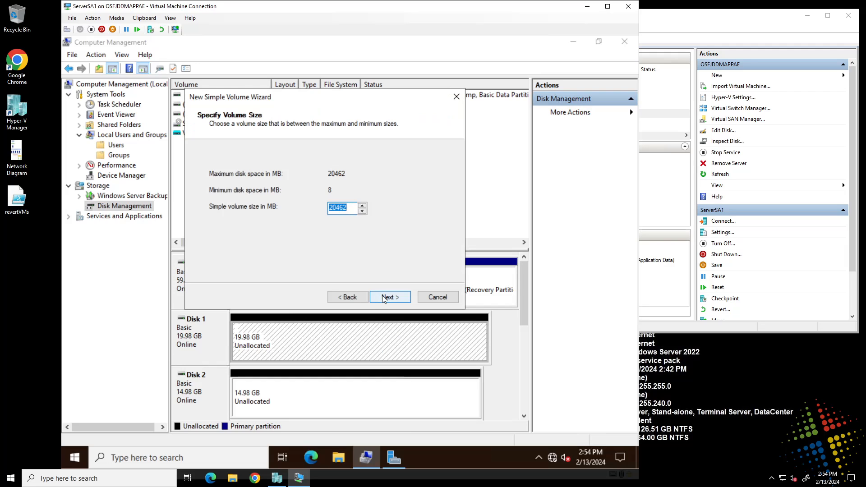
pyautogui.write('5000')
pyautogui.click(402, 296)
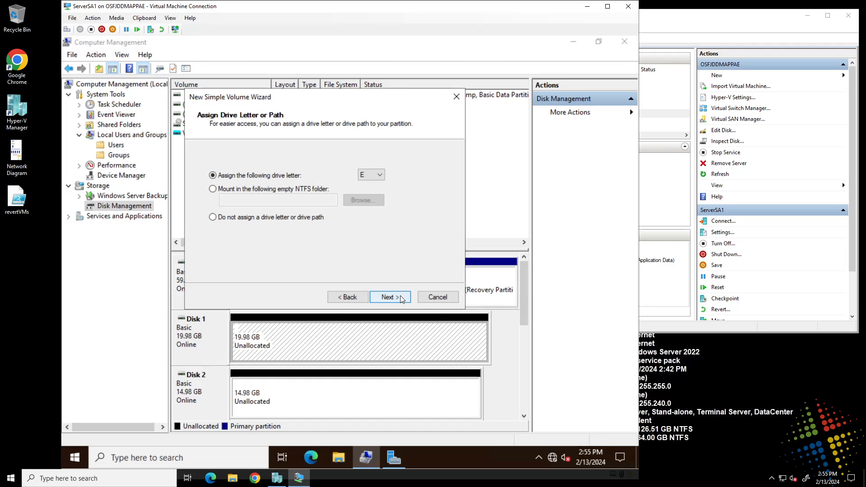
# Assign drive letter H to the new volume.
pyautogui.click(379, 175)
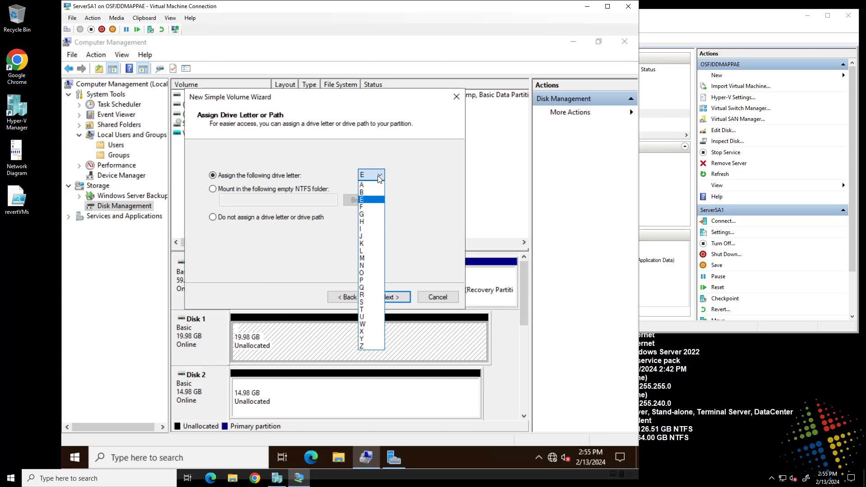
pyautogui.press('h')
pyautogui.click(402, 175)
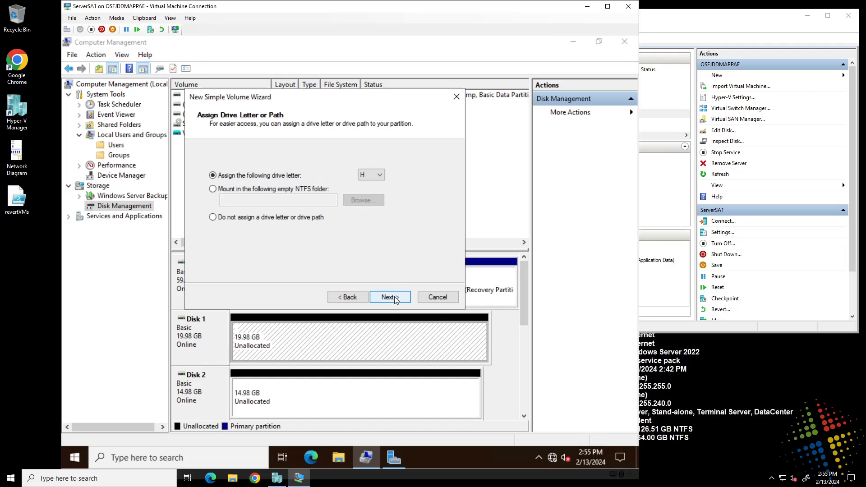
pyautogui.click(390, 297)
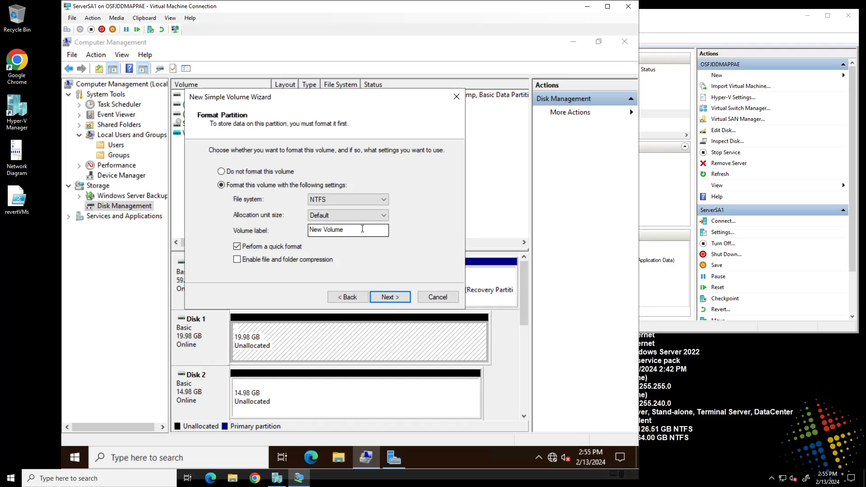
# Set the volume label to TestVol, keep the default format settings, and finish creating the volume.
pyautogui.moveTo(362, 229); pyautogui.dragTo(294, 232)
pyautogui.write('Tes')
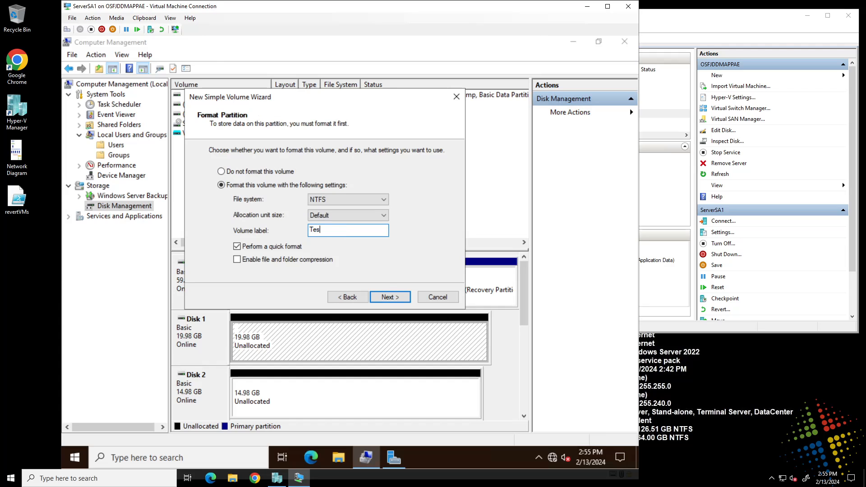
pyautogui.write('tVol')
pyautogui.click(388, 298)
pyautogui.click(390, 297)
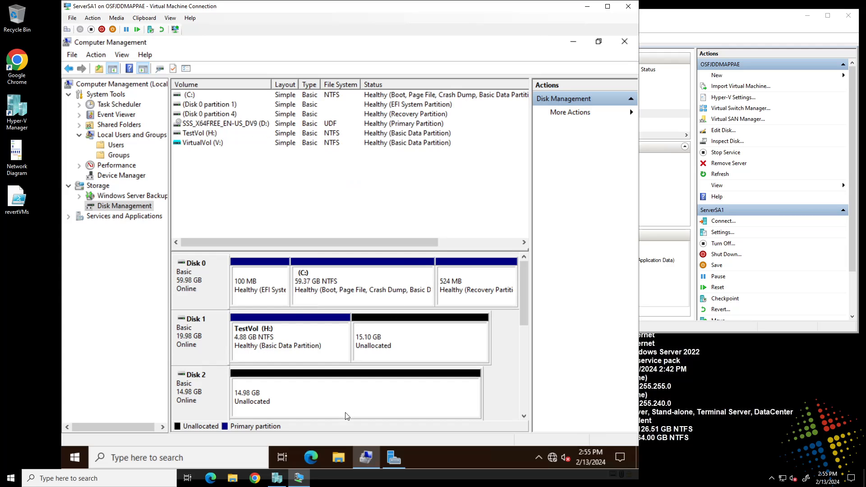
# Create a folder named TestShare1 on the TestVol (H:) drive in File Explorer.
pyautogui.click(339, 458)
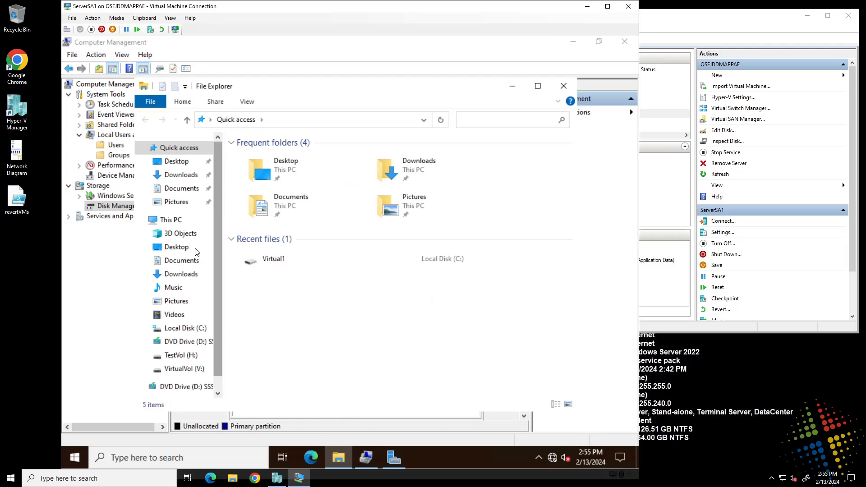
pyautogui.click(172, 221)
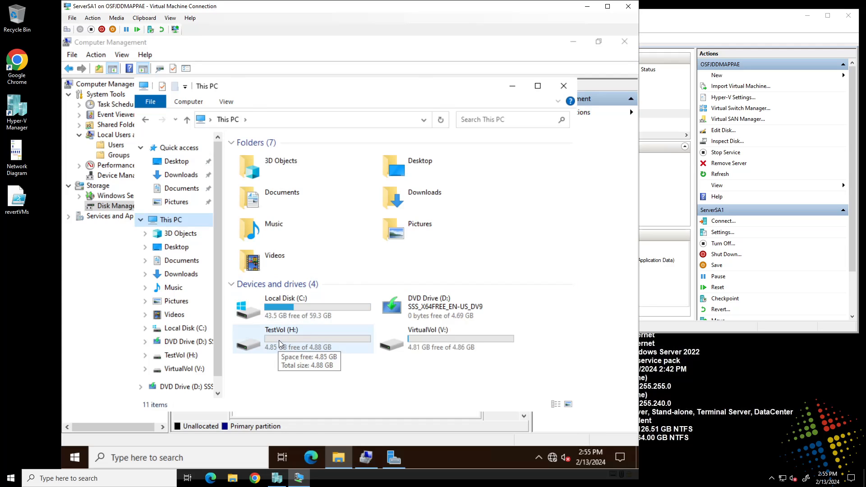
pyautogui.doubleClick(279, 338)
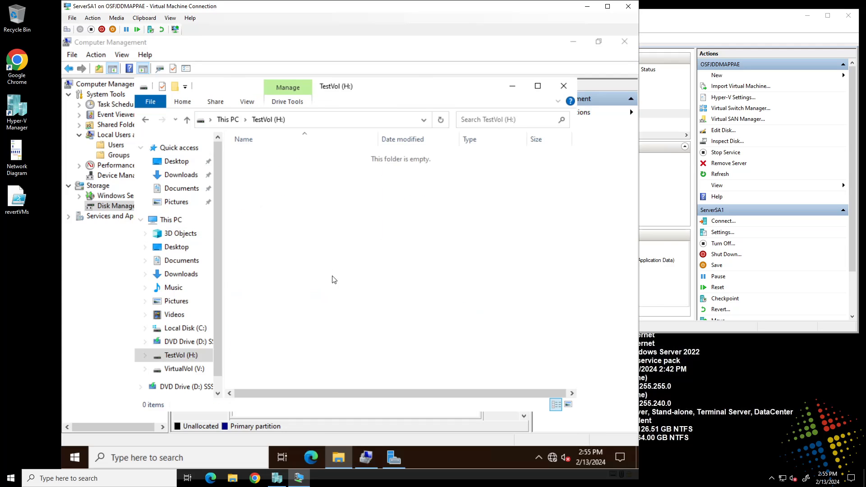
pyautogui.rightClick(323, 217)
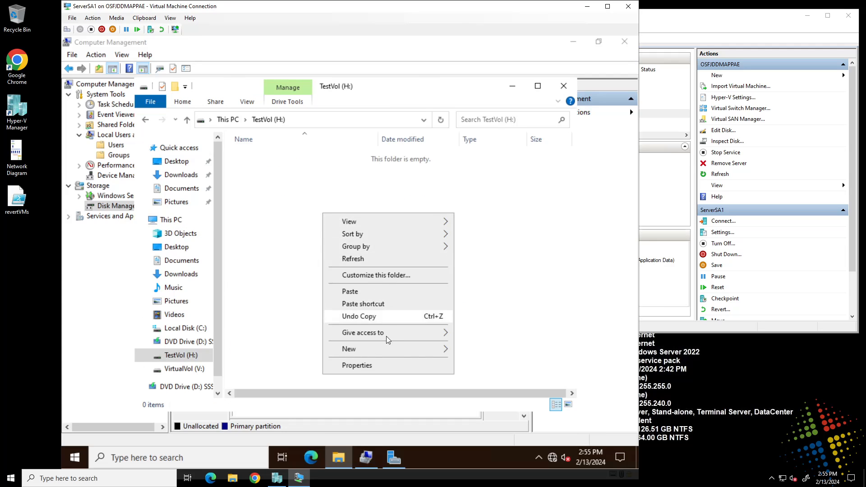
pyautogui.moveTo(402, 348)
pyautogui.click(474, 354)
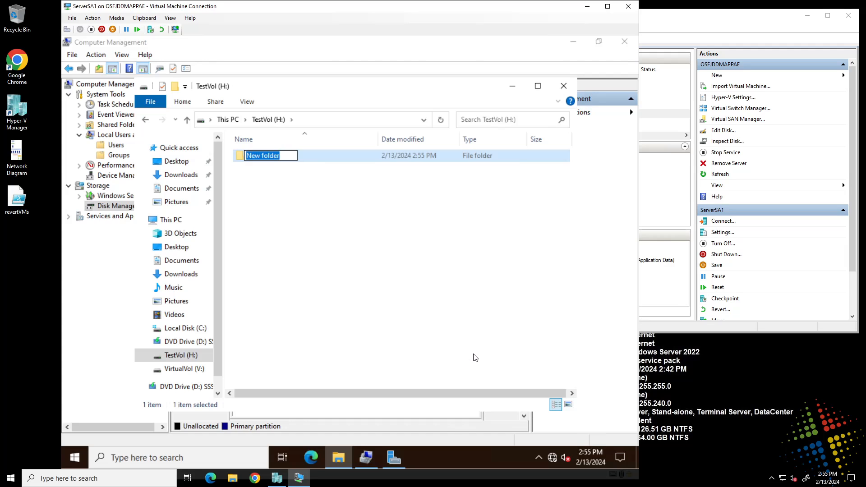
pyautogui.write('Test')
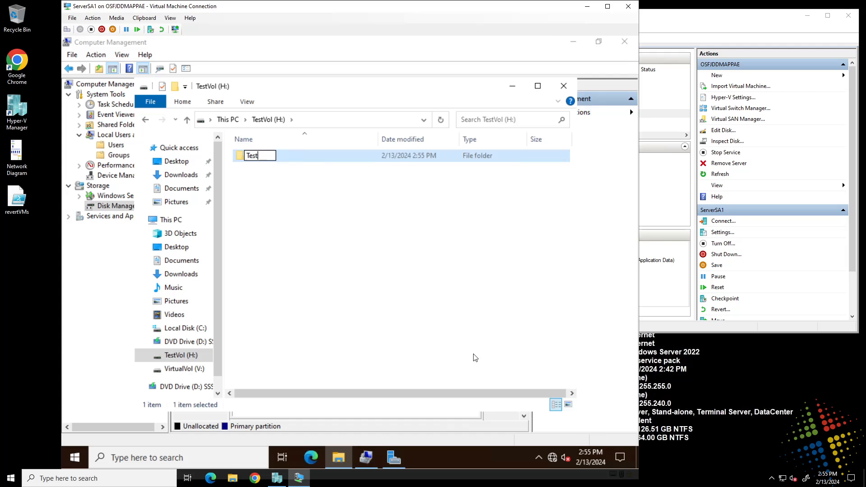
pyautogui.write('Share1')
pyautogui.press('Return')
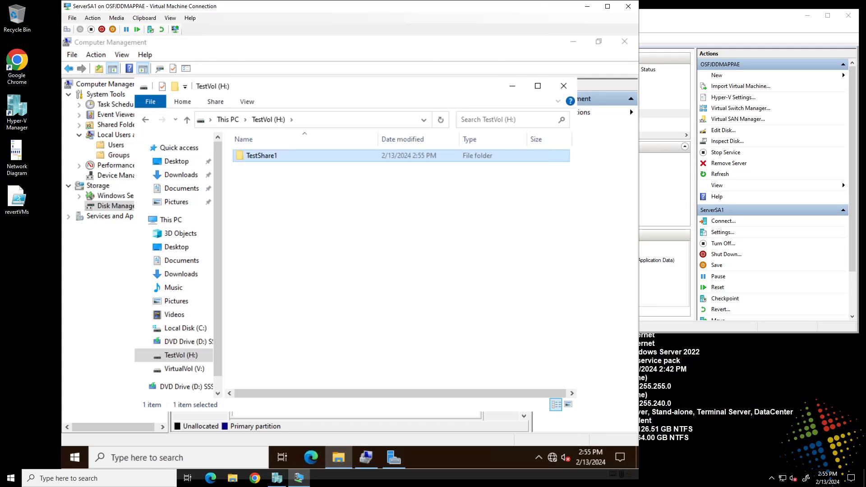
# Open network sharing with specific people for the TestShare1 folder and add TestUser to the list.
pyautogui.rightClick(262, 161)
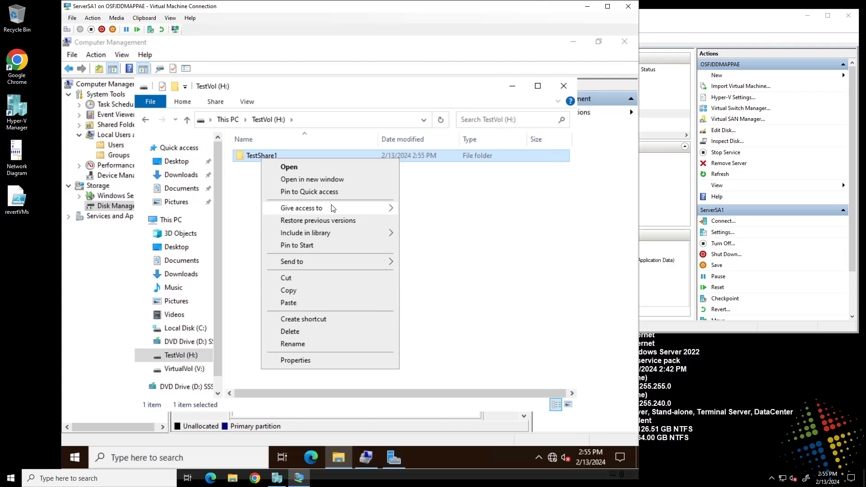
pyautogui.moveTo(333, 209)
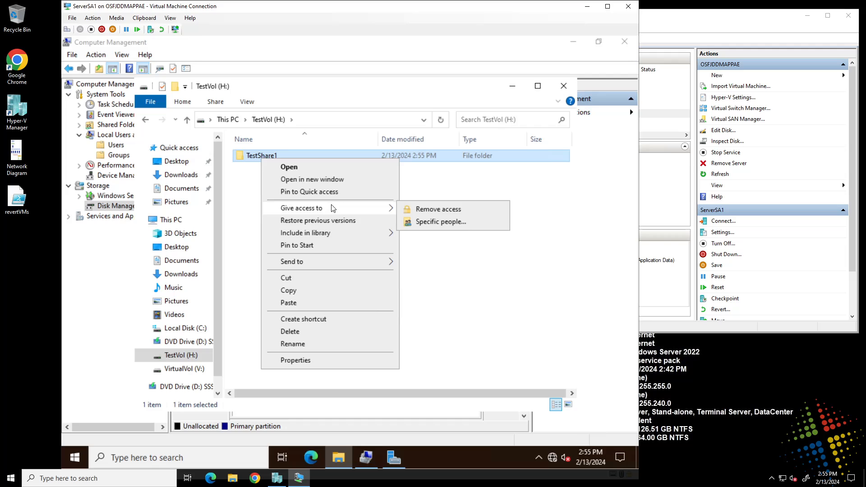
pyautogui.click(437, 223)
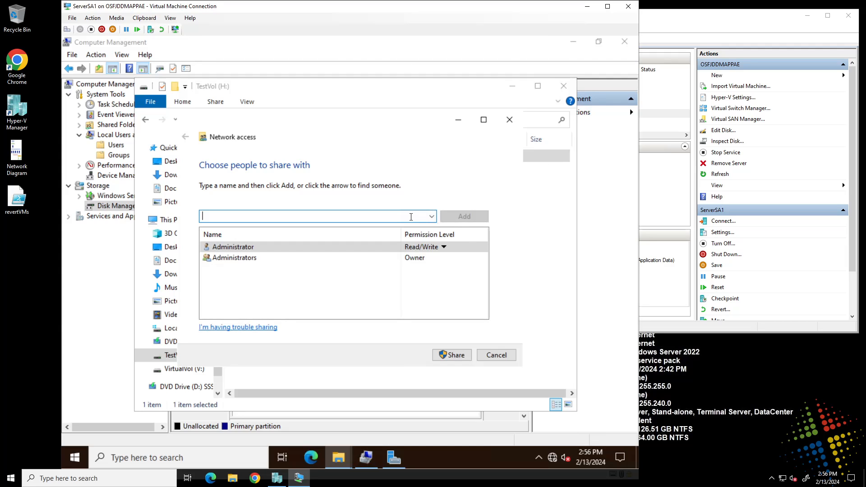
pyautogui.click(432, 217)
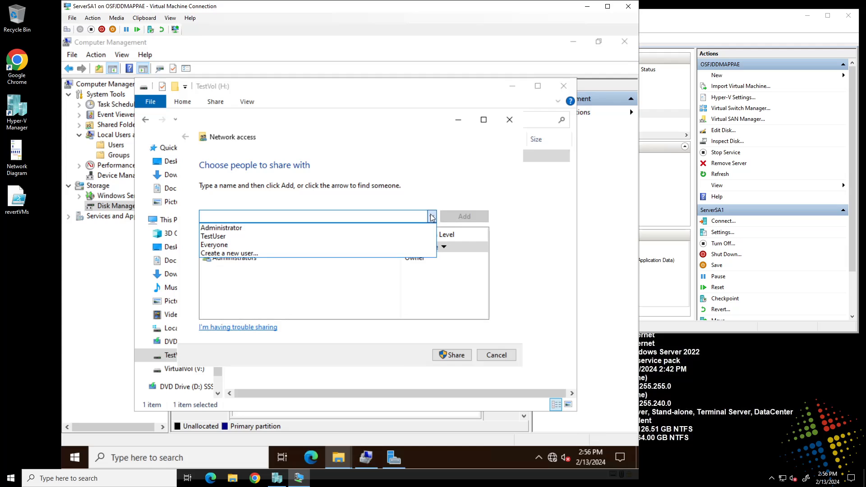
pyautogui.click(243, 237)
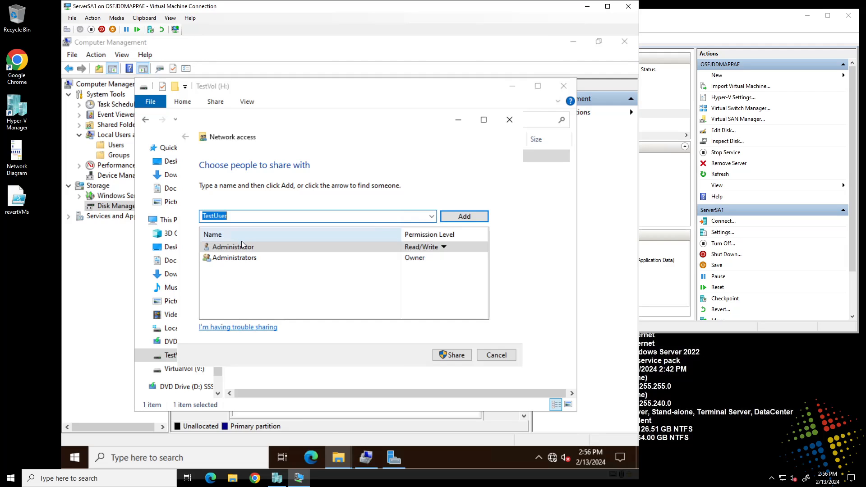
pyautogui.click(456, 221)
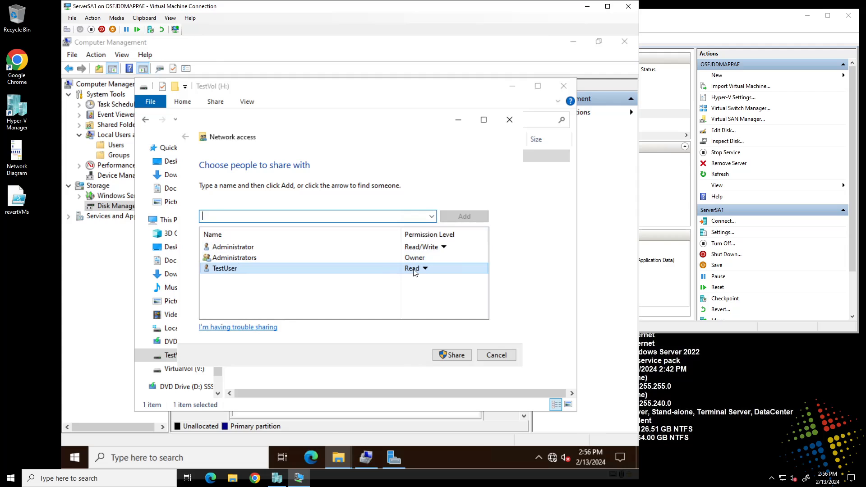
# Give TestUser Read/Write permission and share the folder, making the connected network a private network.
pyautogui.click(425, 270)
pyautogui.click(425, 269)
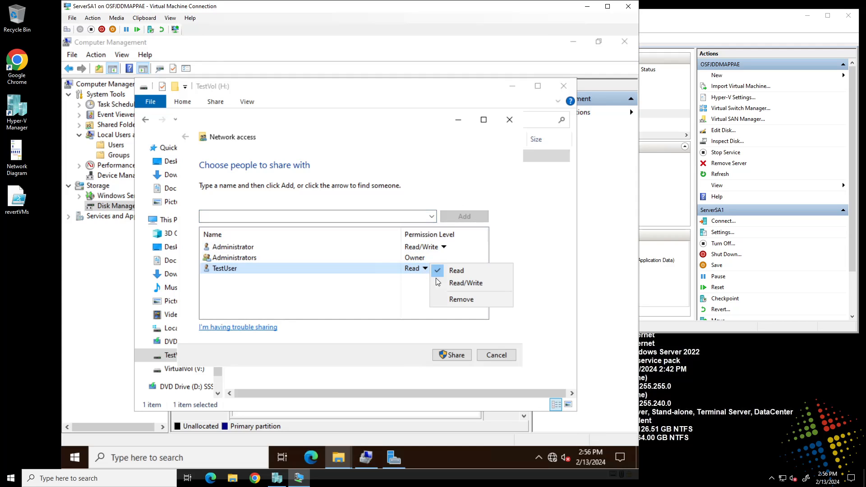
pyautogui.click(477, 283)
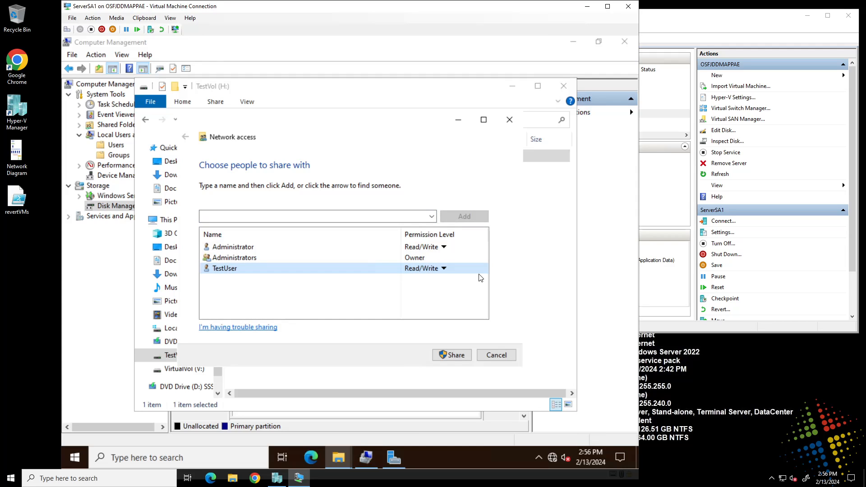
pyautogui.click(454, 354)
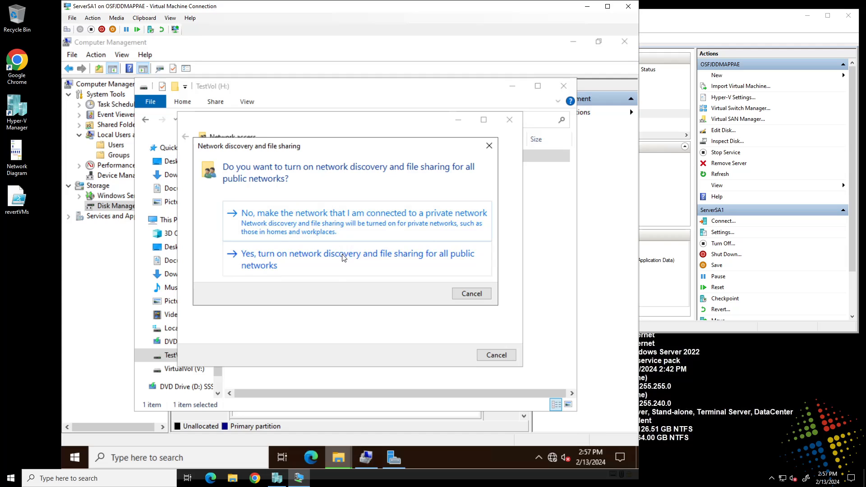
pyautogui.click(298, 224)
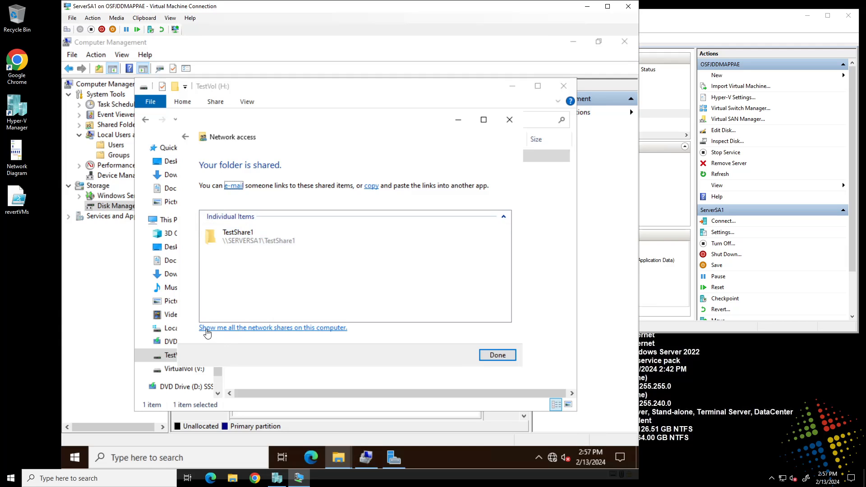
# View all network shares on this computer, then close the sharing confirmation and the SERVERSA1 window.
pyautogui.click(234, 328)
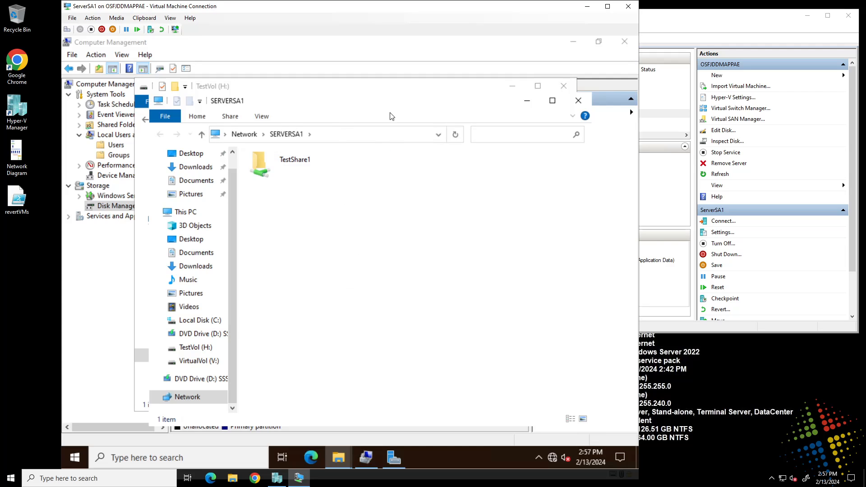
pyautogui.moveTo(271, 106); pyautogui.dragTo(265, 241)
pyautogui.click(444, 165)
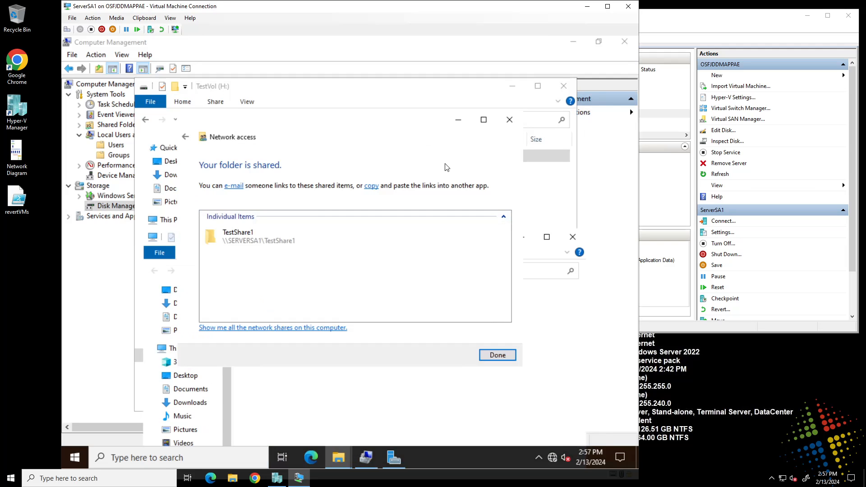
pyautogui.click(498, 355)
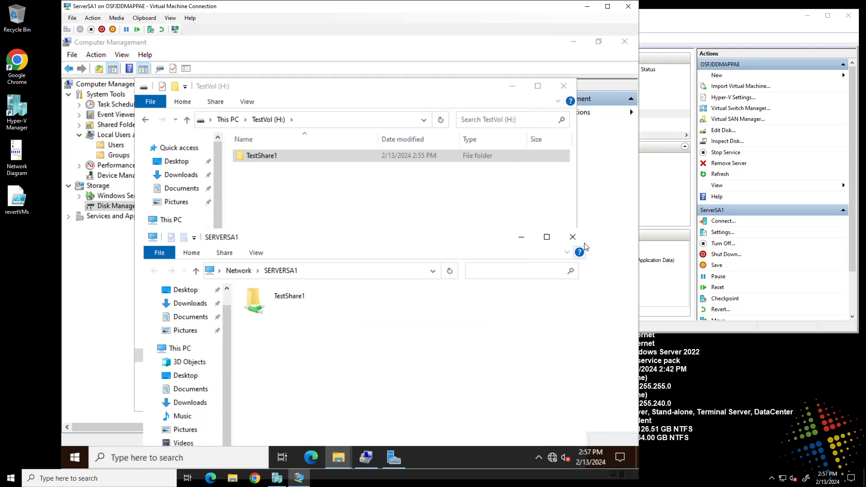
pyautogui.click(573, 238)
pyautogui.click(369, 226)
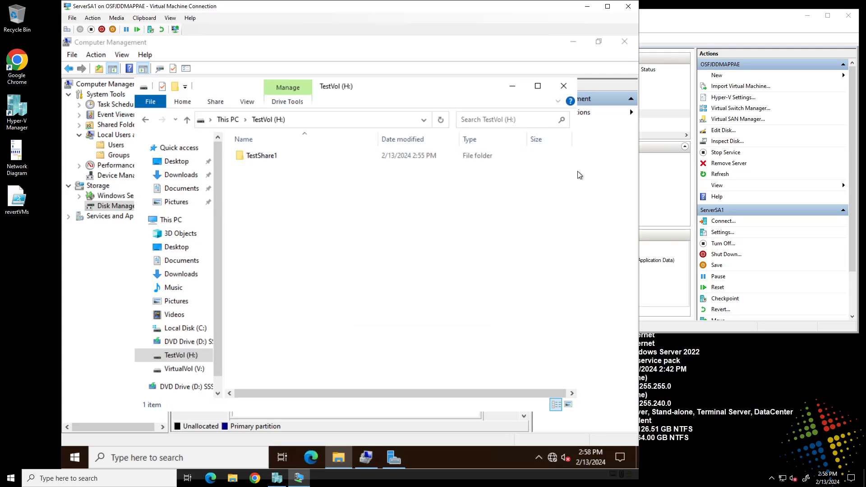
# Review the TestShare1 folder's network access list and advanced sharing settings in its properties, leaving both without changes.
pyautogui.rightClick(261, 157)
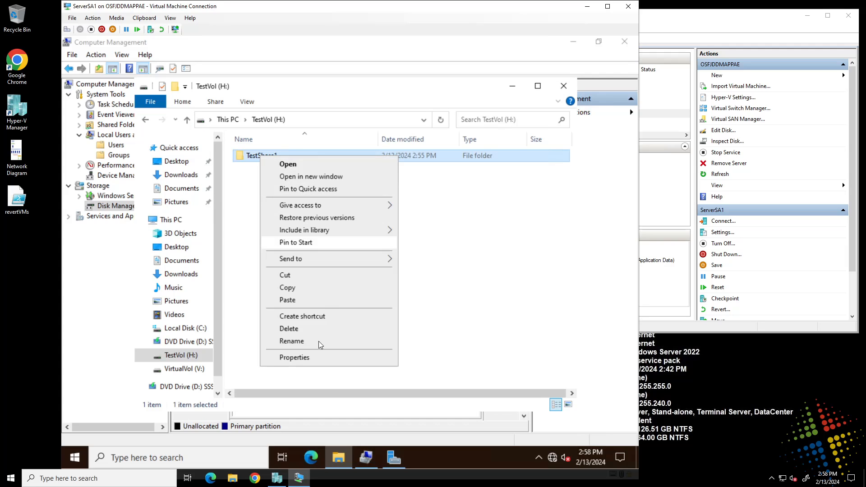
pyautogui.click(324, 358)
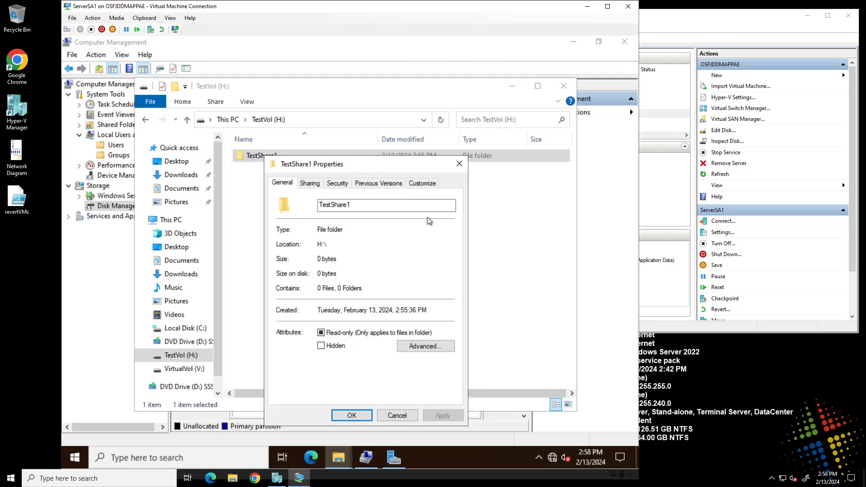
pyautogui.click(315, 185)
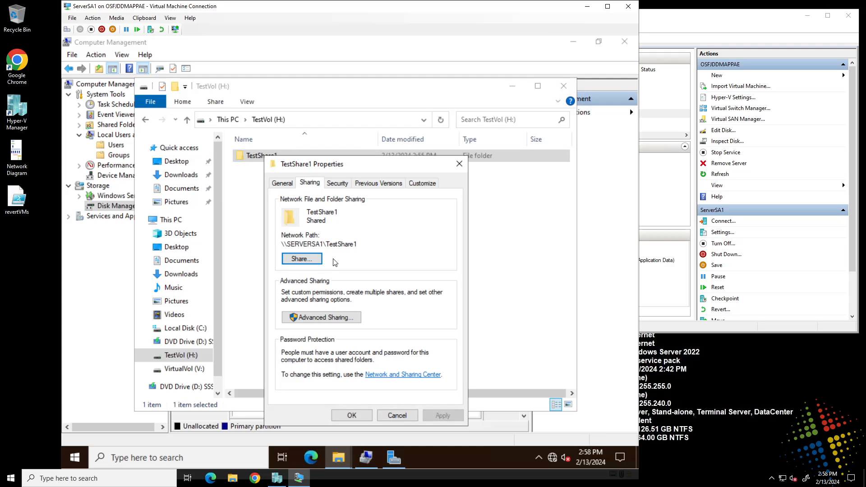
pyautogui.click(315, 260)
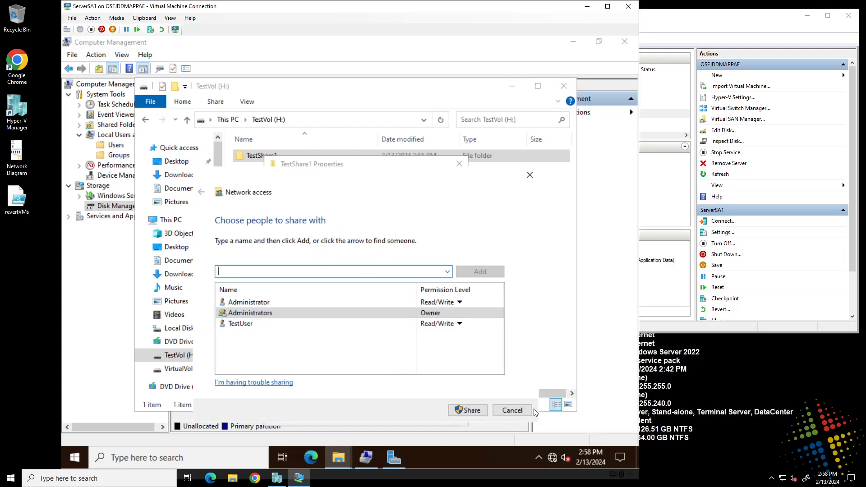
pyautogui.click(522, 411)
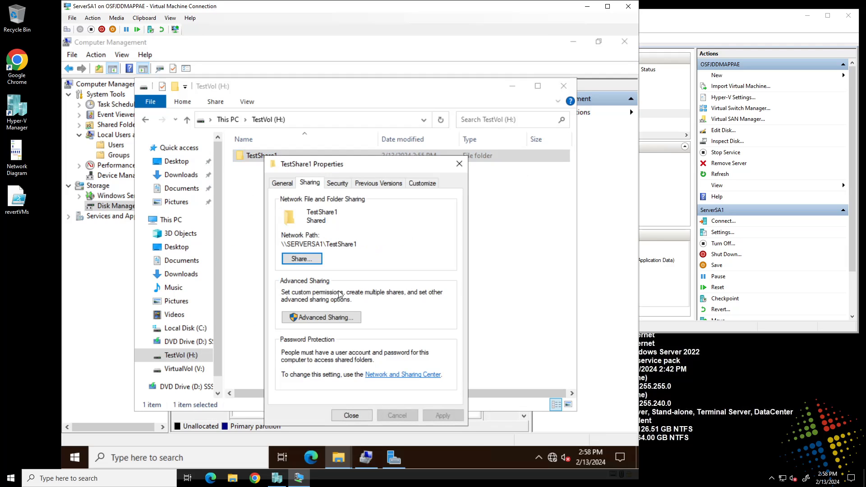
pyautogui.click(323, 318)
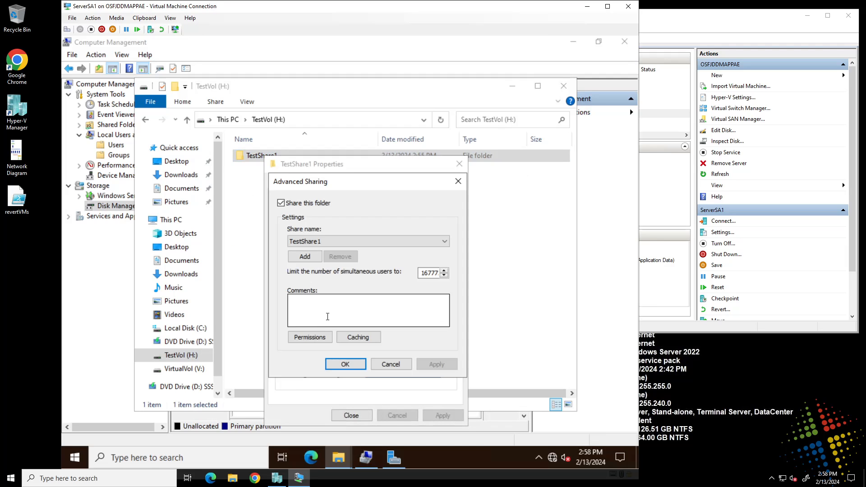
pyautogui.click(390, 365)
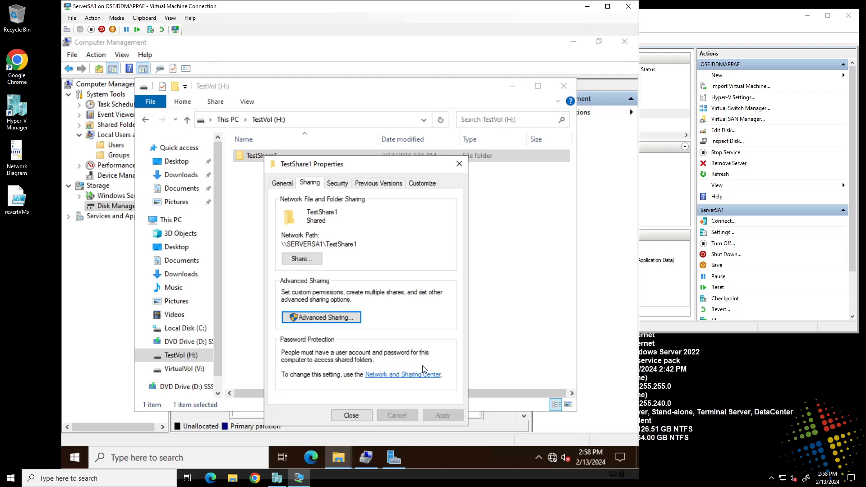
# Examine TestUser's security permissions and the advanced security settings and owner of TestShare1, then close the folder's properties.
pyautogui.click(338, 185)
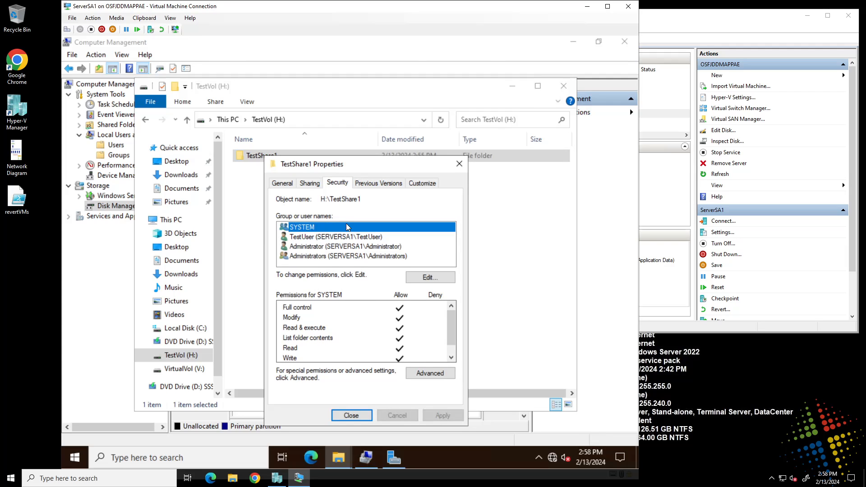
pyautogui.click(338, 238)
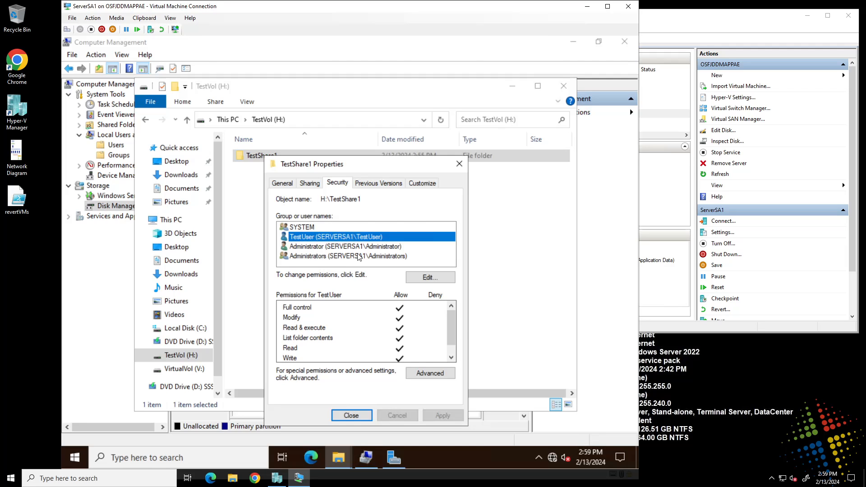
pyautogui.moveTo(452, 326); pyautogui.dragTo(449, 349)
pyautogui.click(425, 379)
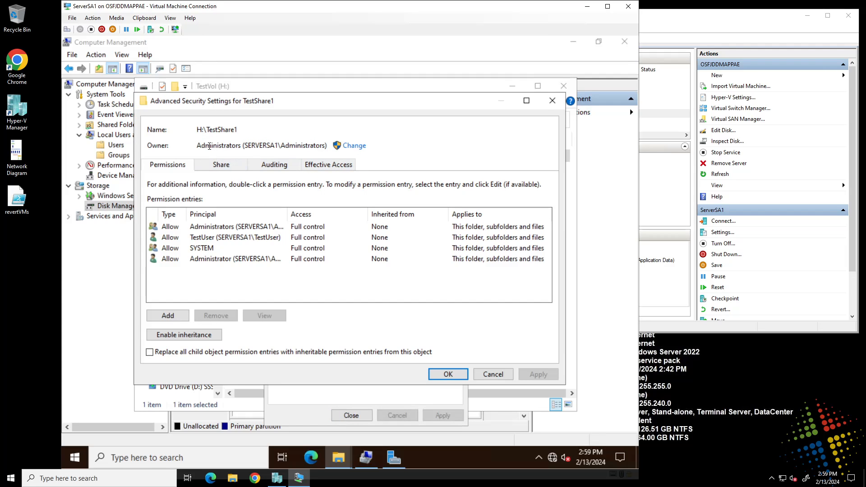
pyautogui.moveTo(208, 147); pyautogui.dragTo(272, 143)
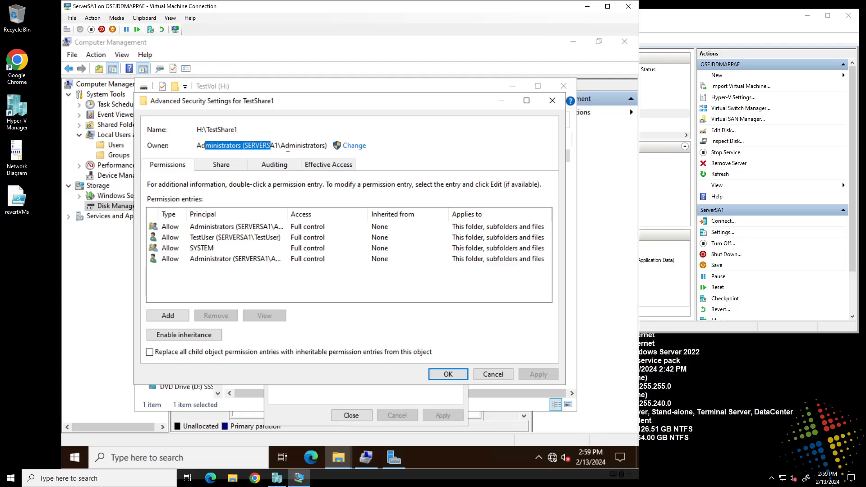
pyautogui.click(498, 375)
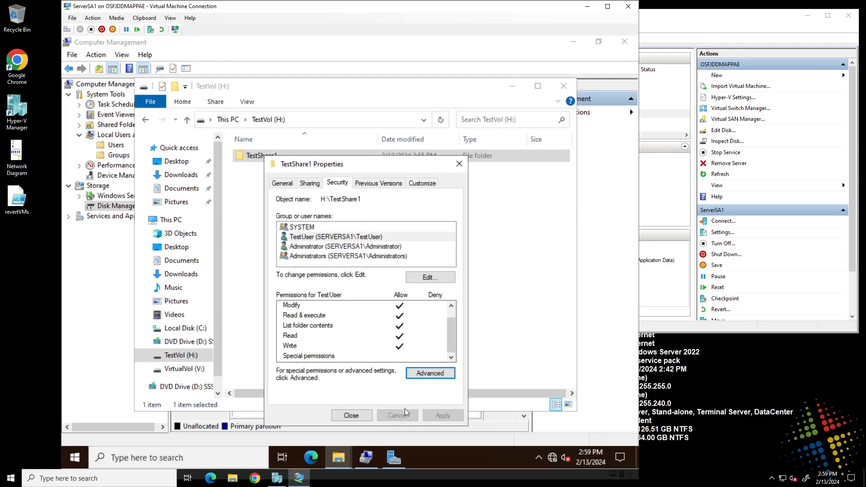
pyautogui.click(365, 415)
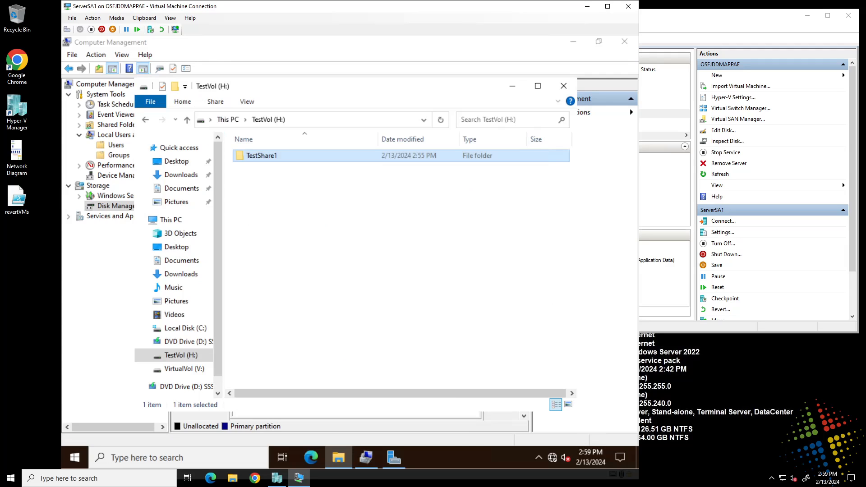